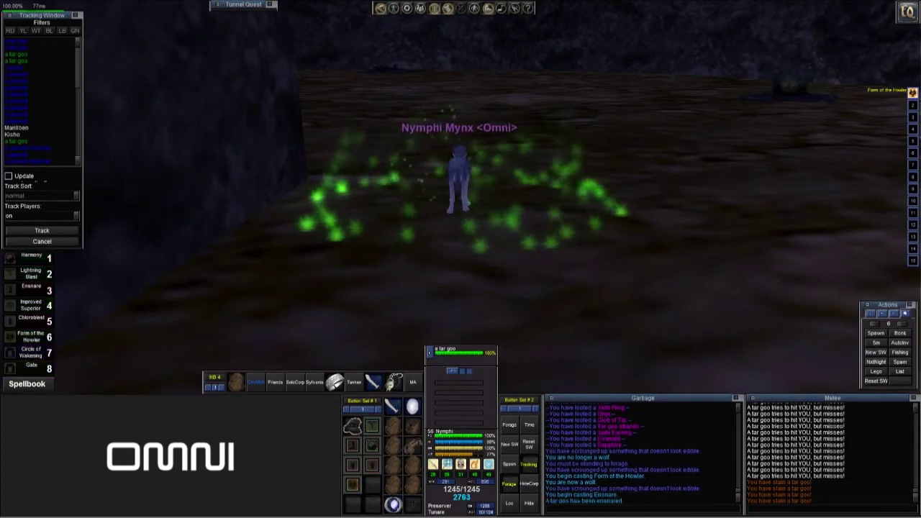
Move toward the tar goos and cast Ensnare on the targeted one
key(w)
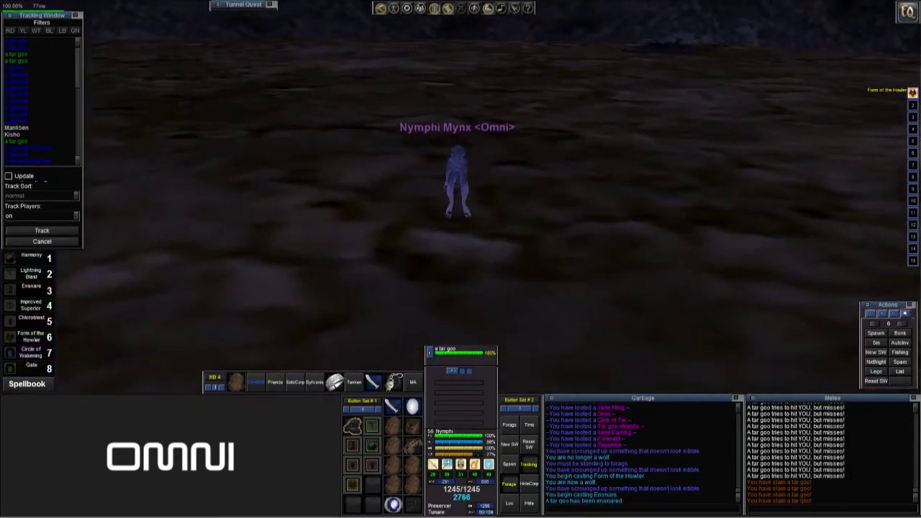
key(3)
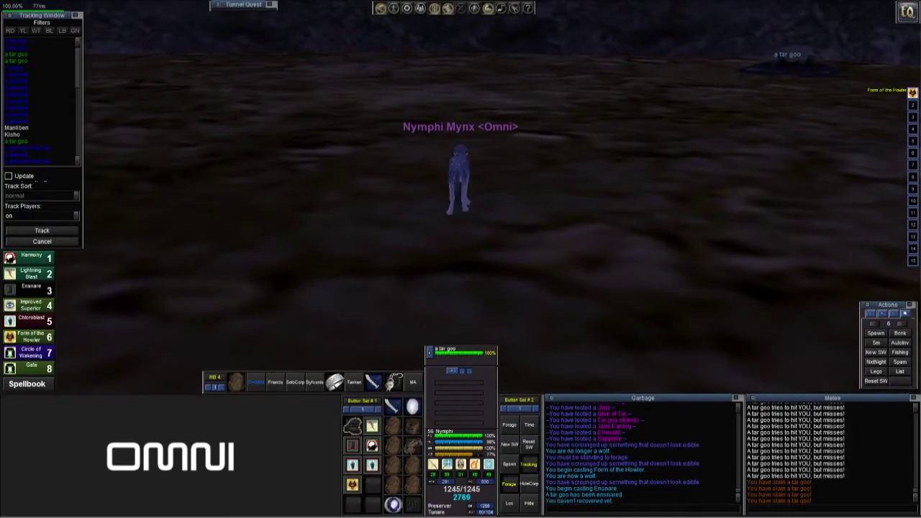
key(3)
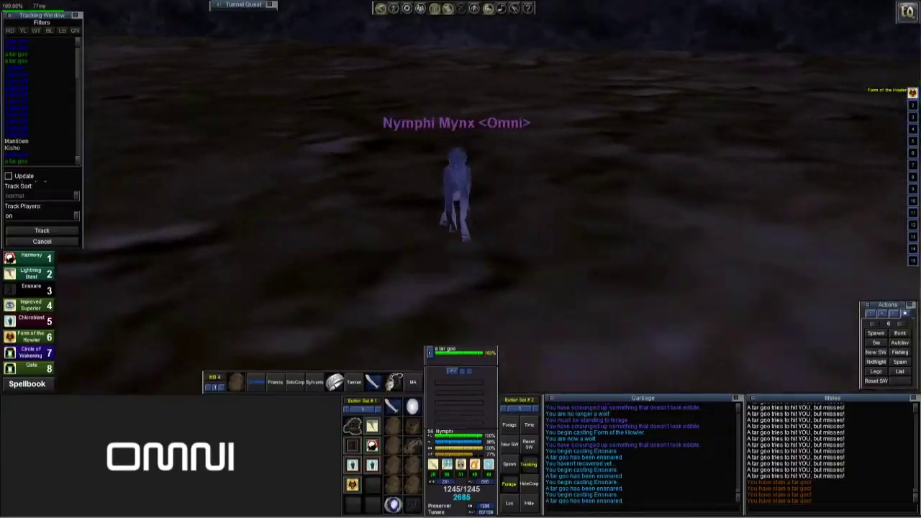
Run the wolf-form druid in circles around the tar goos to gather them into a group
key(Up)
key(Left)
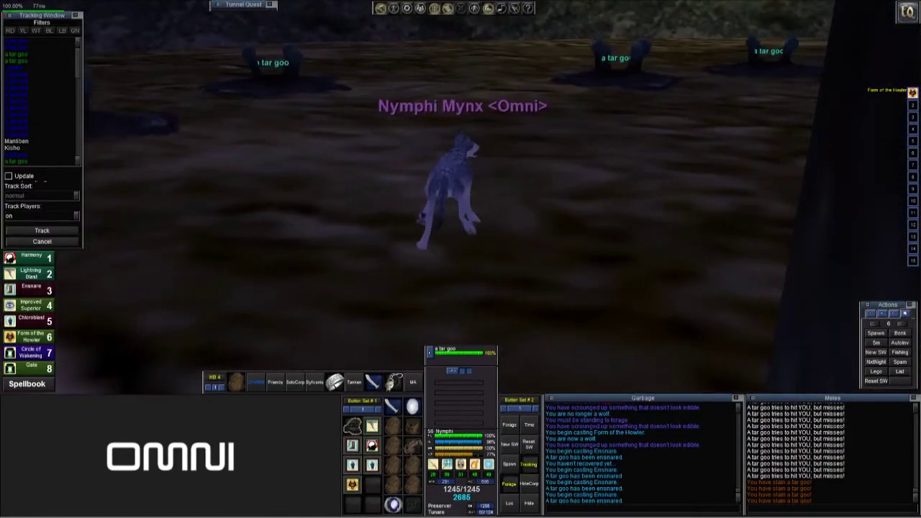
key(Right)
key(Down)
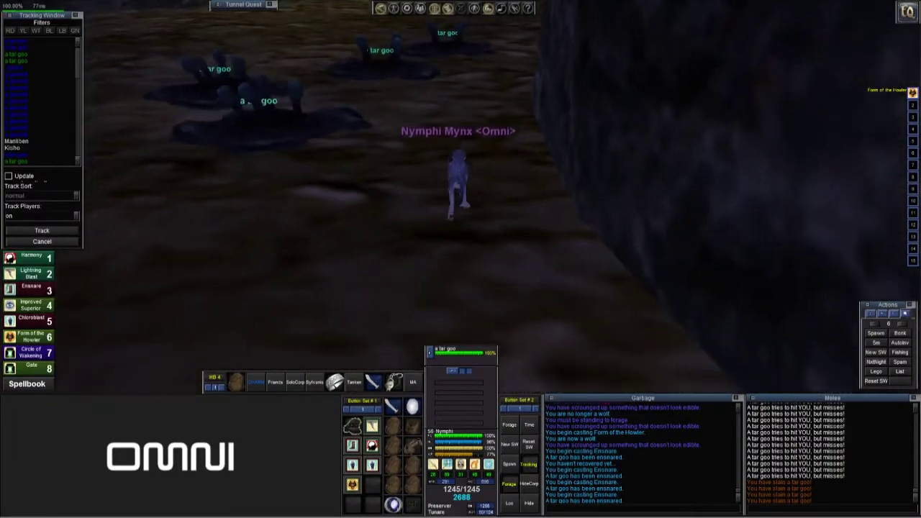
key(Left)
key(Right)
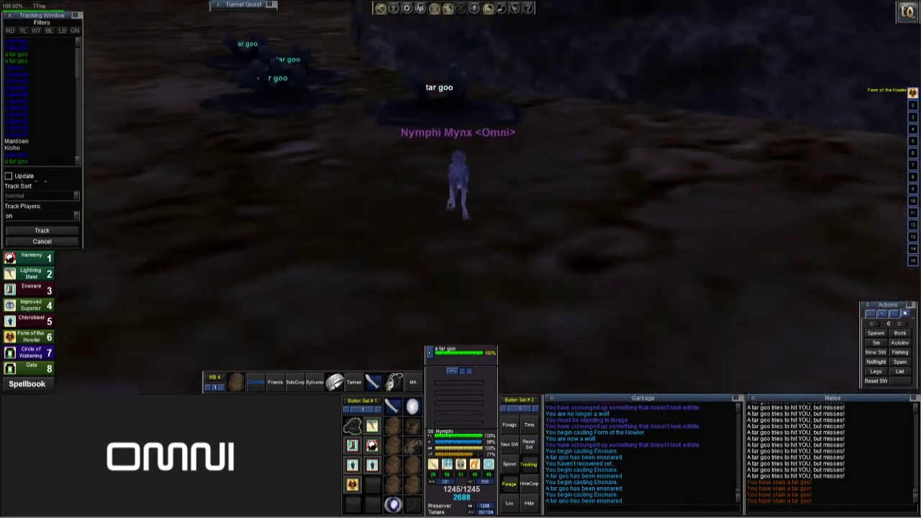
key(Left)
key(Down)
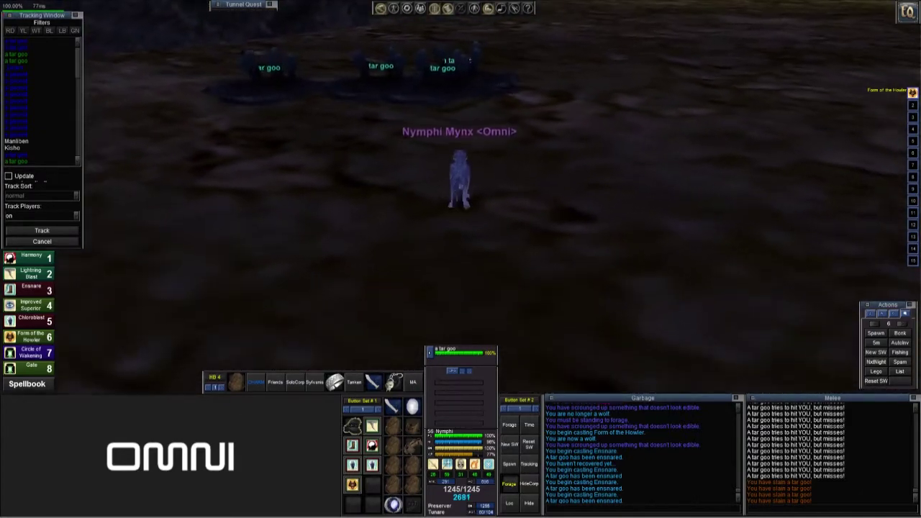
key(Left)
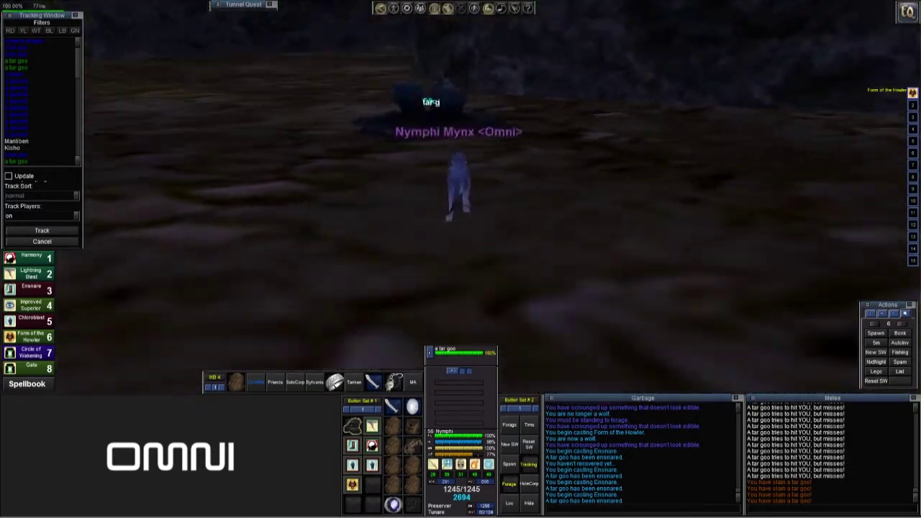
Run ahead of the tar goos and cast Lightning Blast on the targeted one while turning to face the group
key(w)
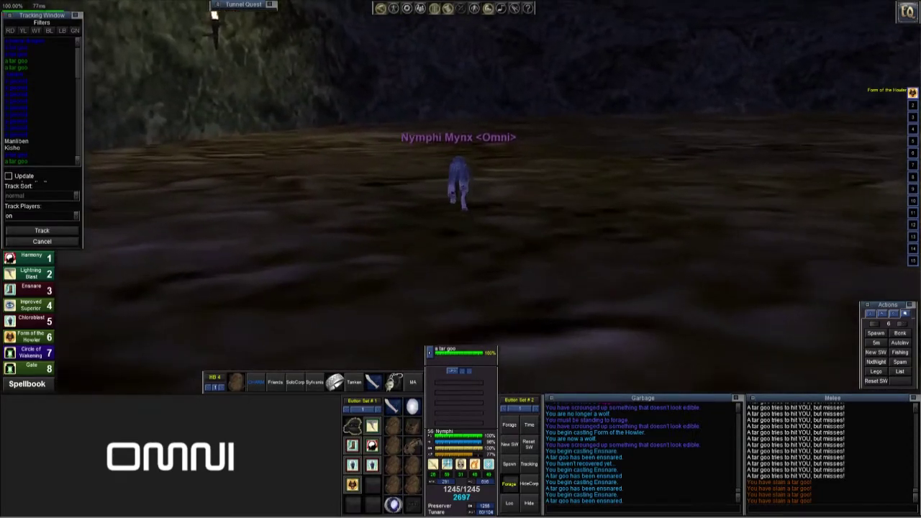
key(w)
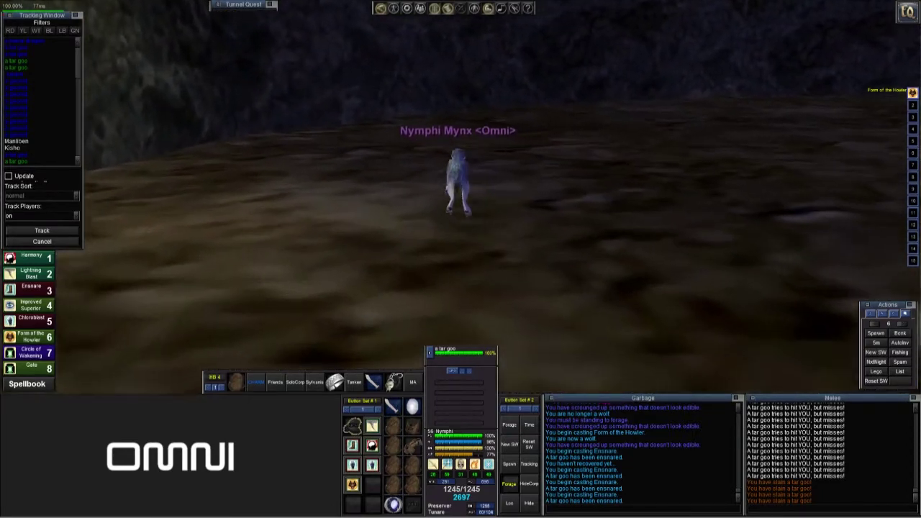
key(w)
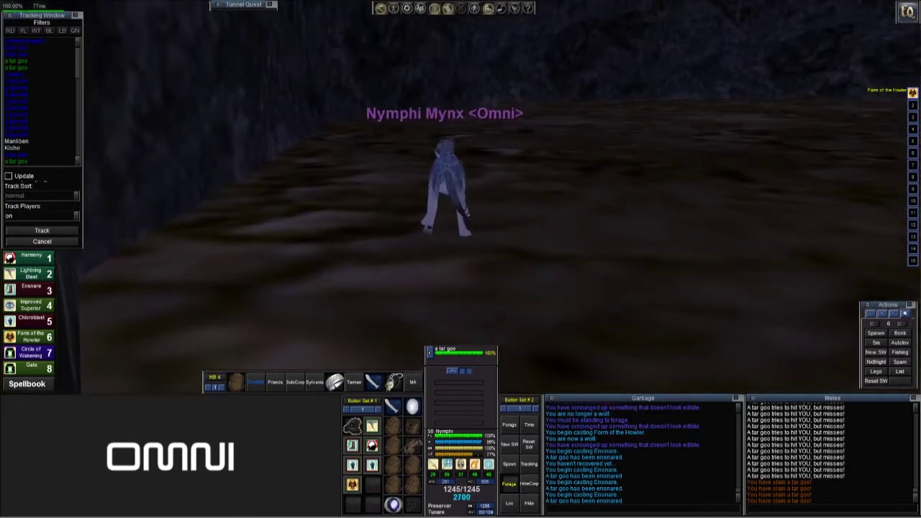
key(2)
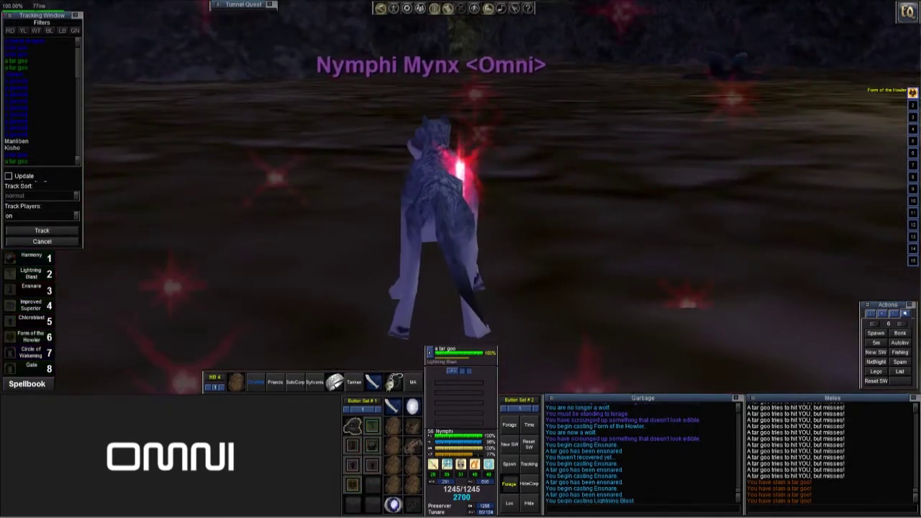
key(d)
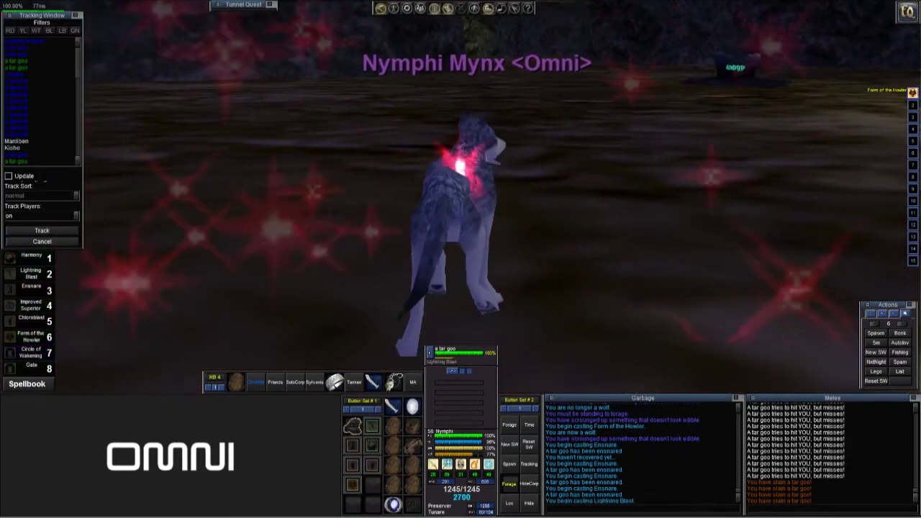
key(d)
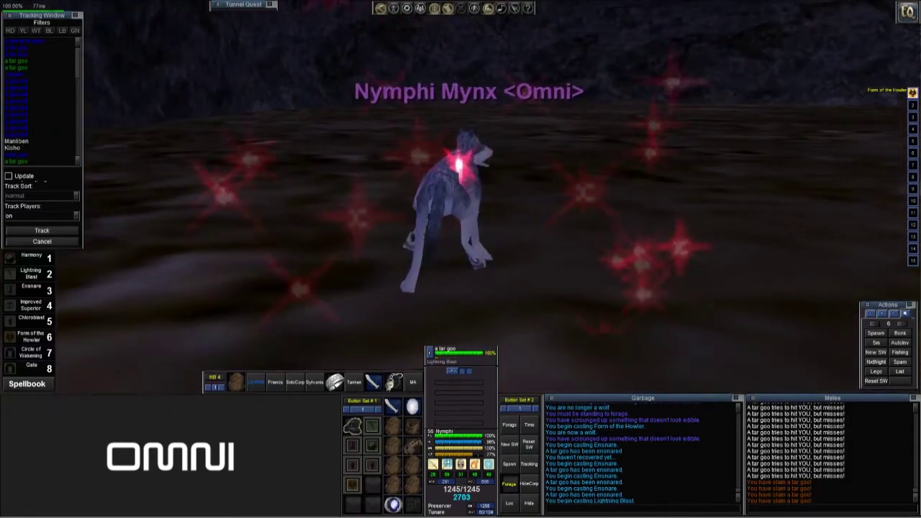
key(w)
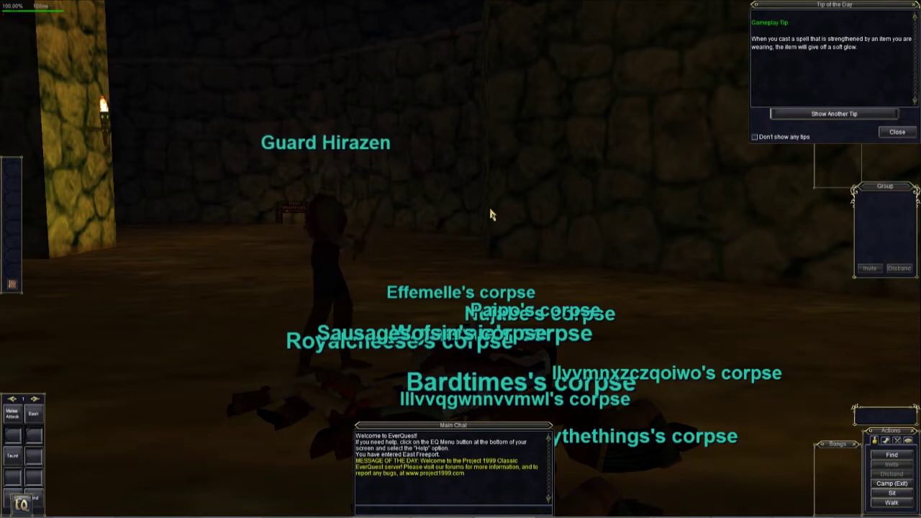
Return to the game with the custom interface and bring up the Garbage chat window's filter options
key(alt+Tab)
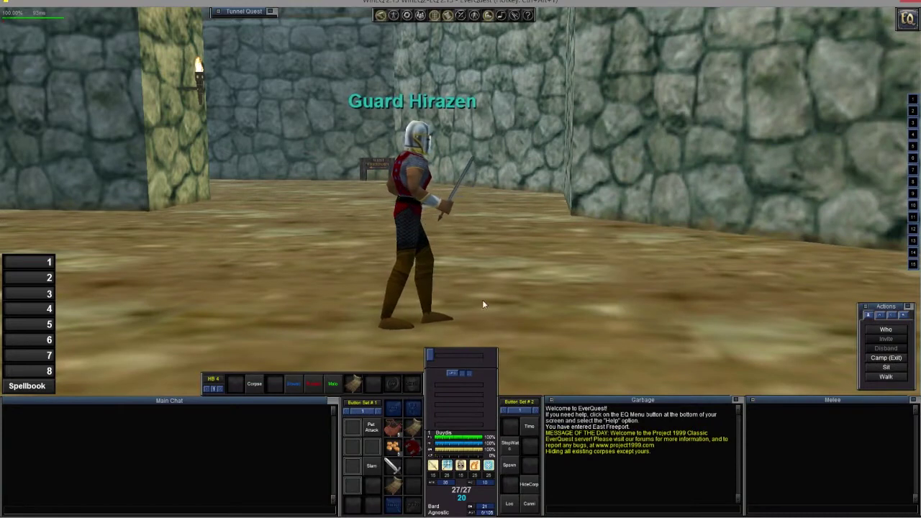
right_click(568, 514)
mouse_move(582, 496)
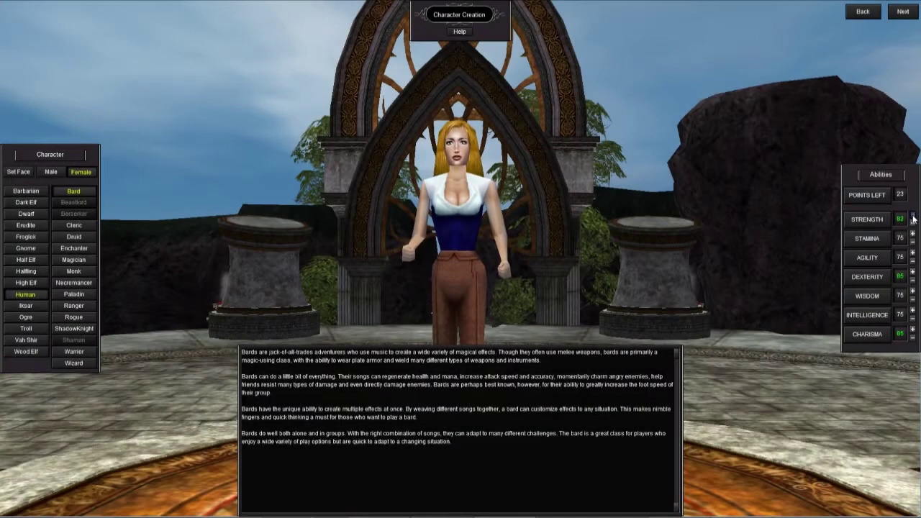
Spend the remaining ability points on Strength for the female human bard
click(913, 216)
click(913, 216)
click(914, 216)
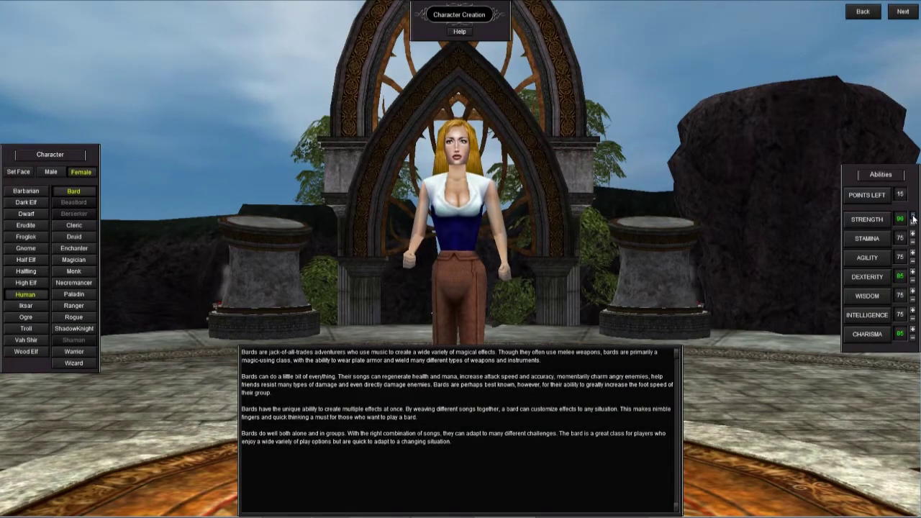
click(913, 216)
click(913, 216)
click(913, 216)
click(914, 216)
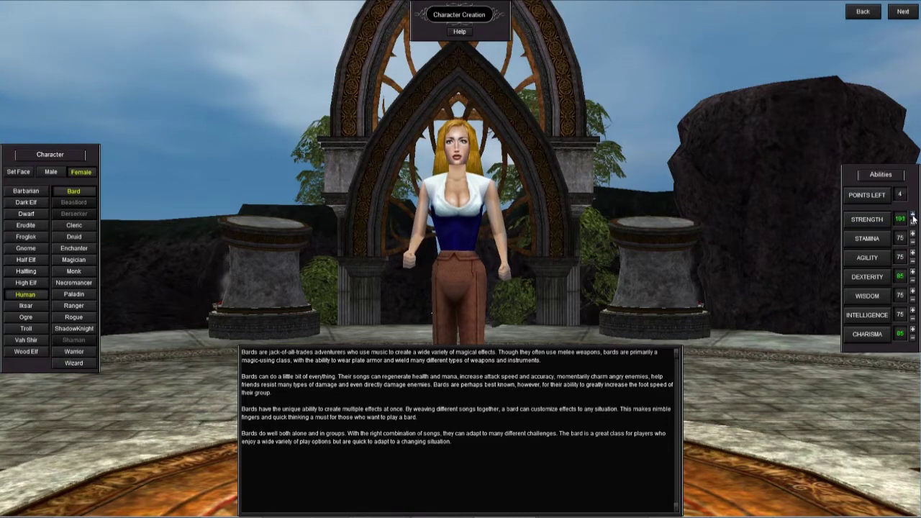
click(913, 216)
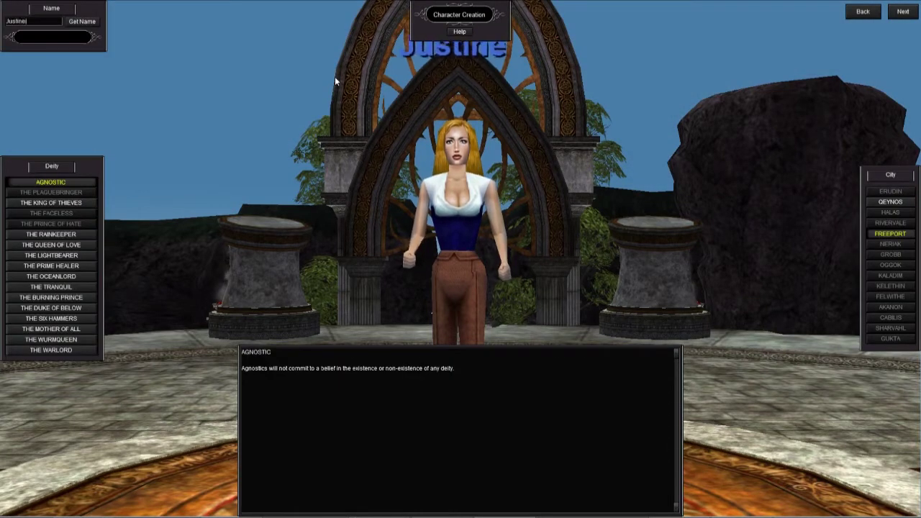
Try to submit the bard's character name, first as entered and again with its last letter changed to "a"
click(904, 12)
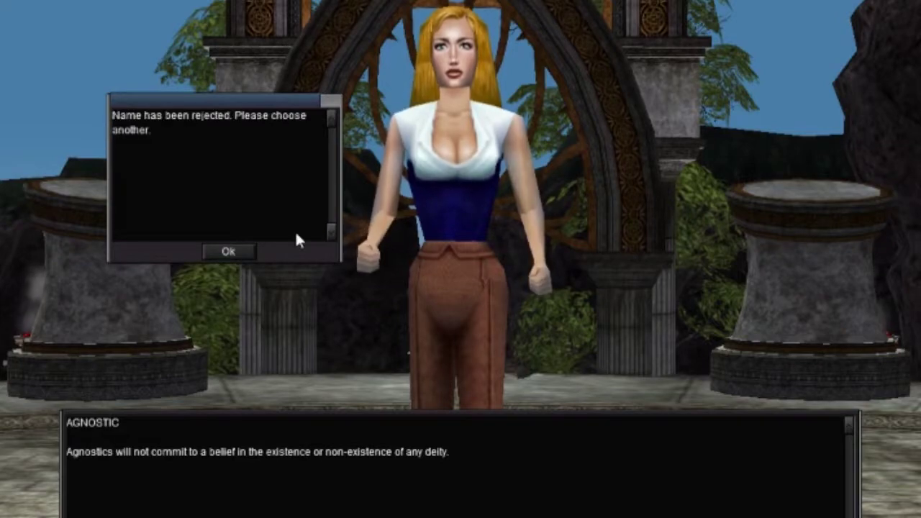
click(330, 251)
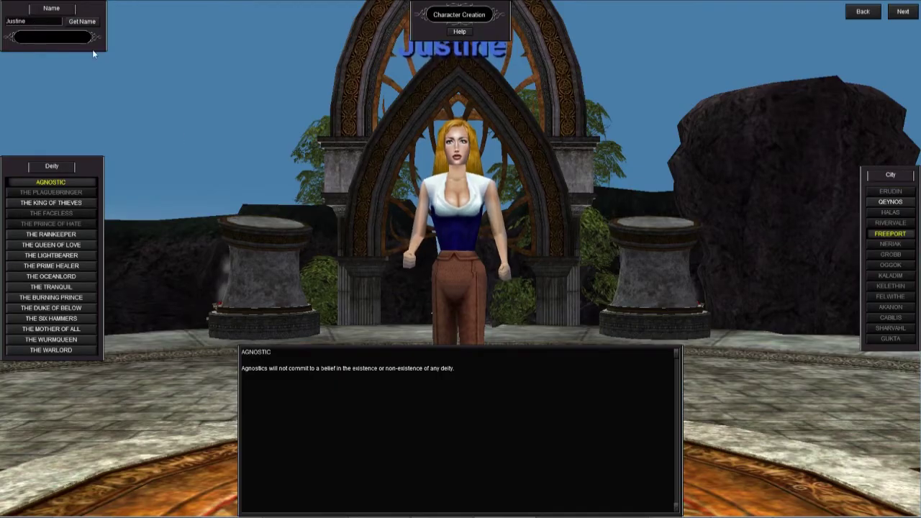
key(BackSpace)
text(a)
click(904, 12)
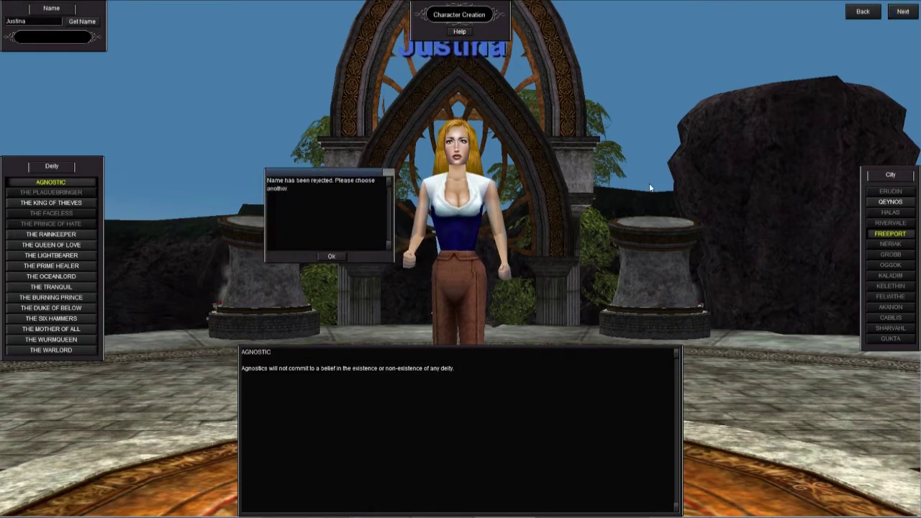
click(332, 256)
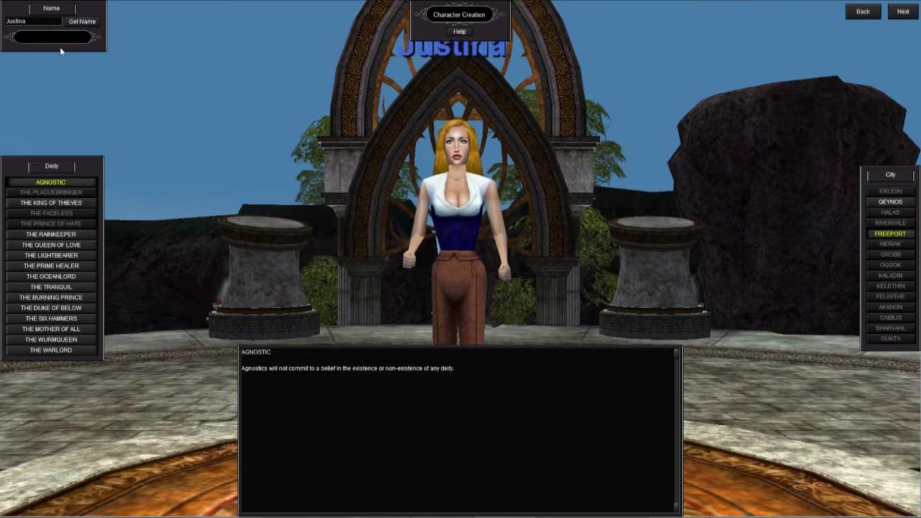
click(42, 25)
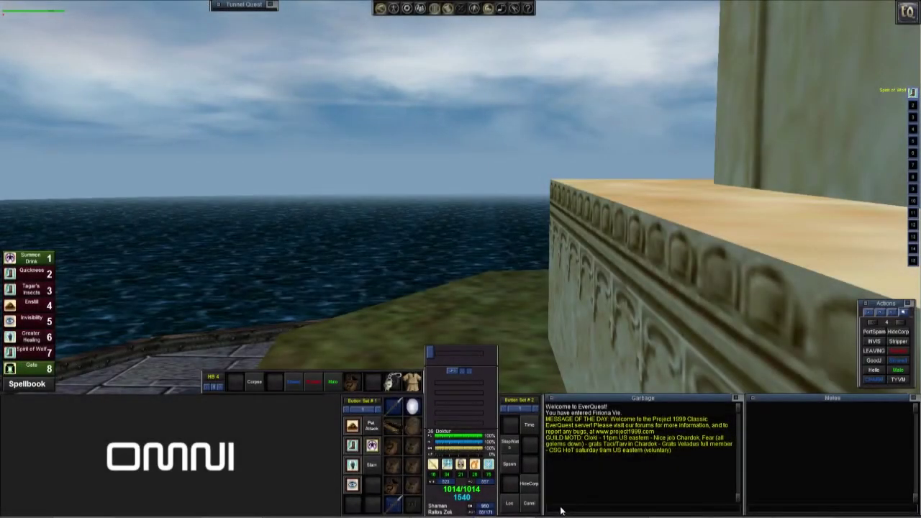
Examine which message filters are assigned to the Garbage chat window, including its Melee subfilters
right_click(562, 509)
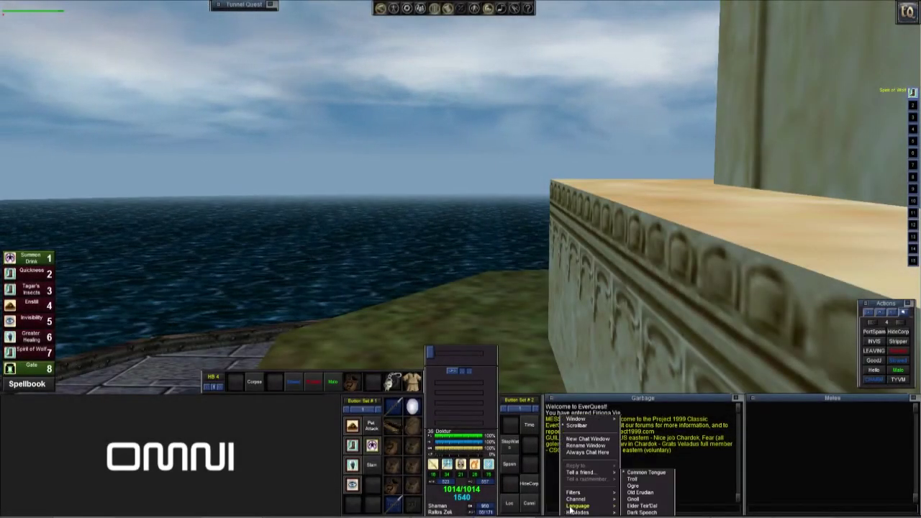
mouse_move(580, 493)
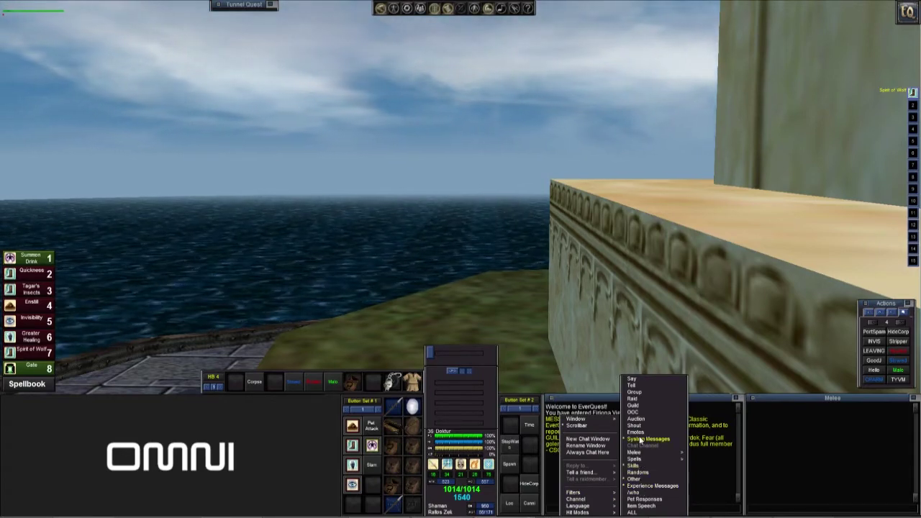
mouse_move(642, 450)
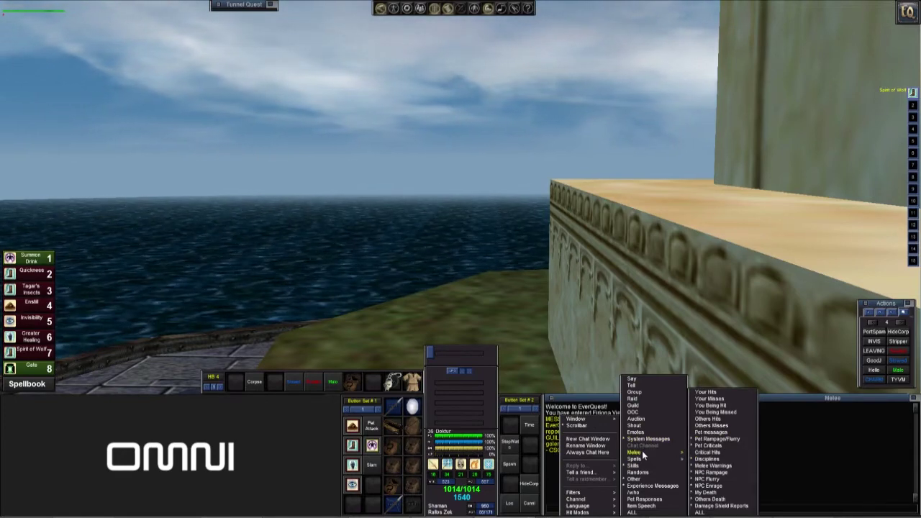
click(779, 515)
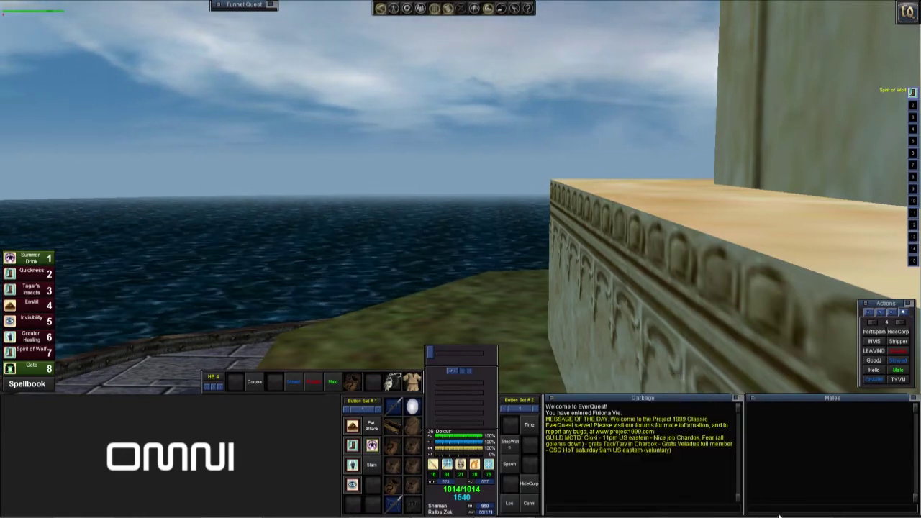
Examine which message filters are assigned to the Melee chat window, including its Melee subfilters
right_click(779, 515)
mouse_move(792, 495)
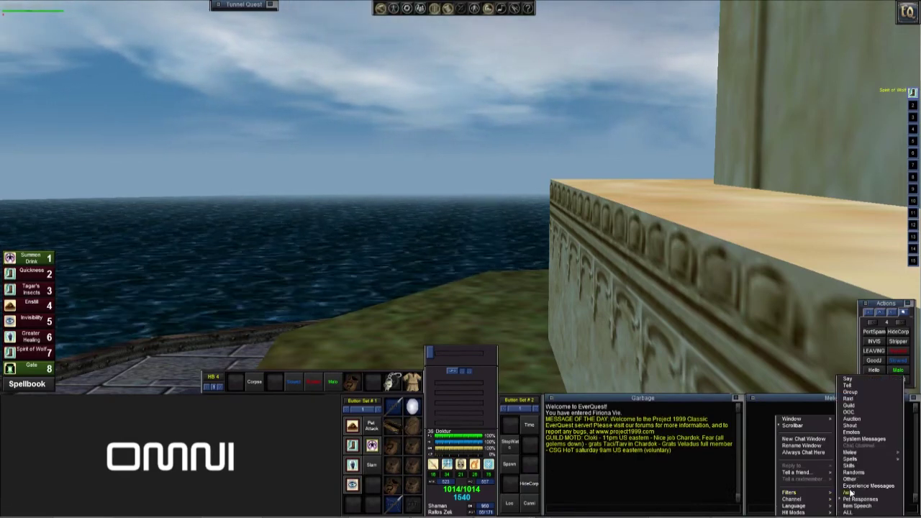
mouse_move(858, 450)
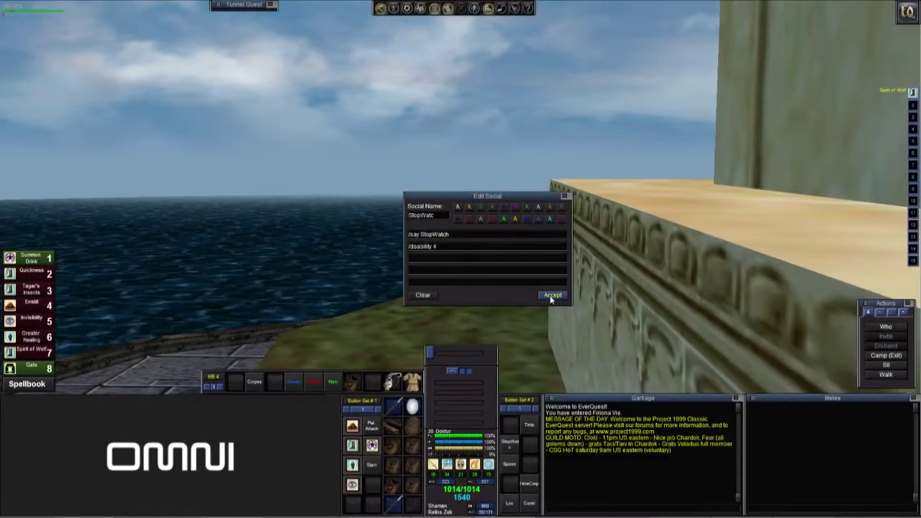
Review the commands of the StopWatc and HideCorp socials and accept both unchanged
click(550, 295)
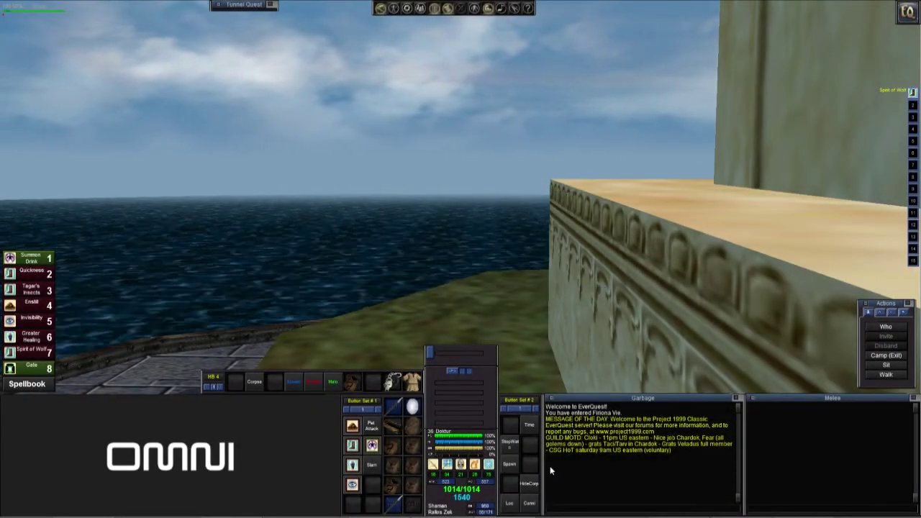
right_click(526, 485)
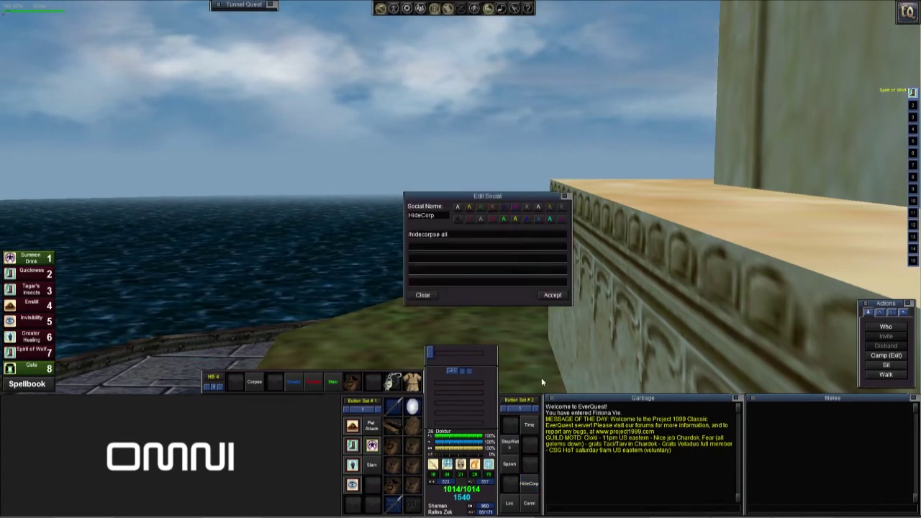
click(551, 296)
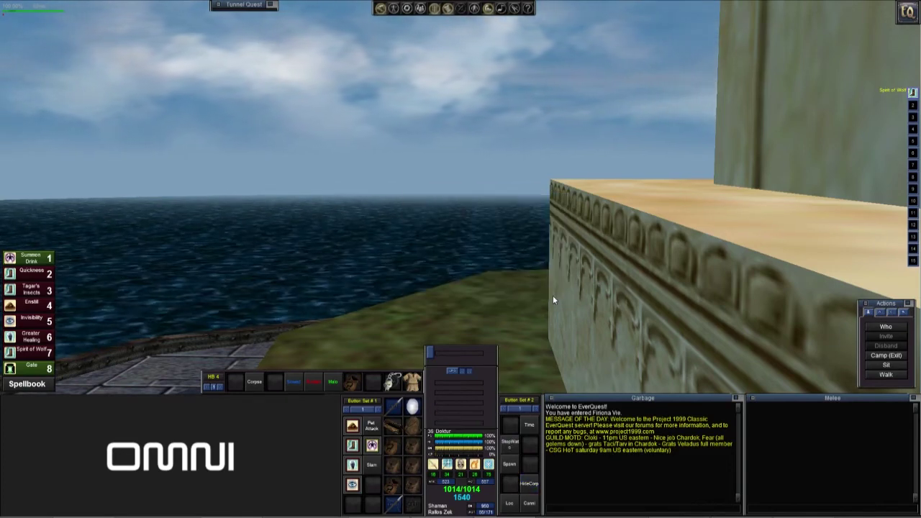
Review the commands of the Canni social on page 2, accept it unchanged, and browse the socials on pages 3 and 4
click(907, 312)
click(907, 312)
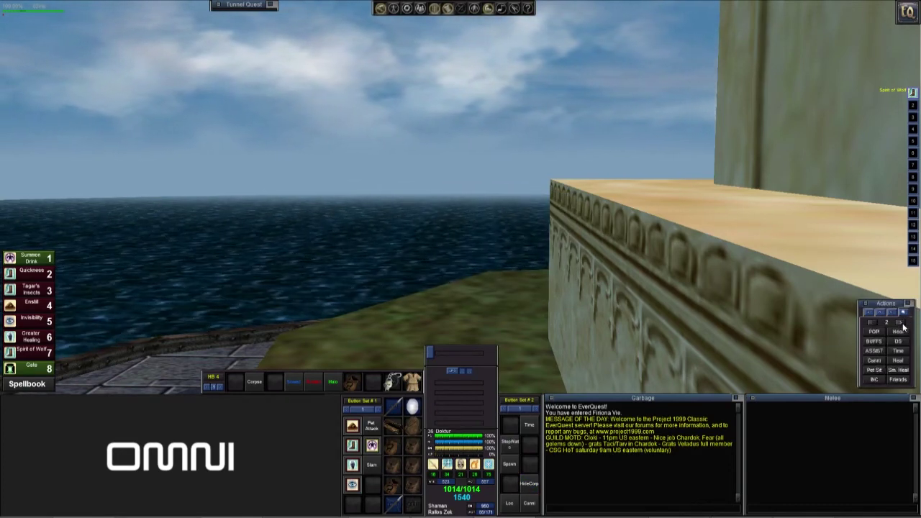
right_click(879, 361)
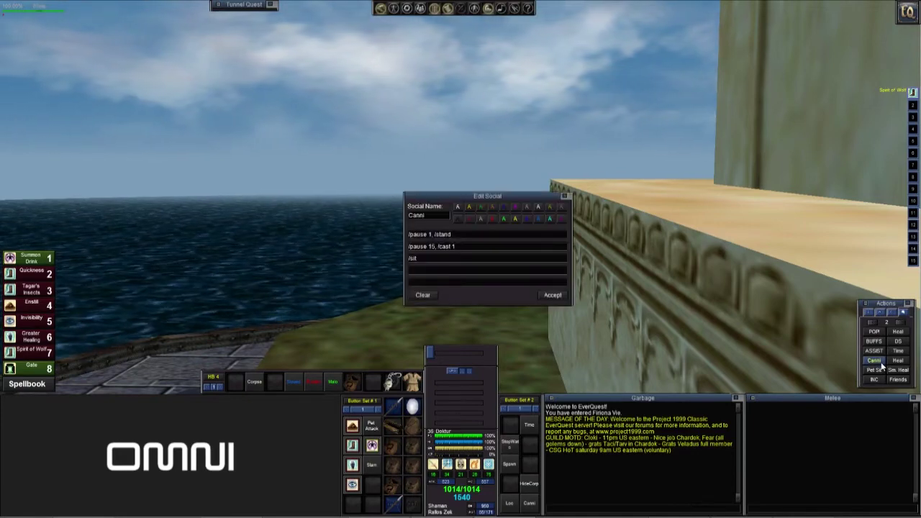
click(554, 298)
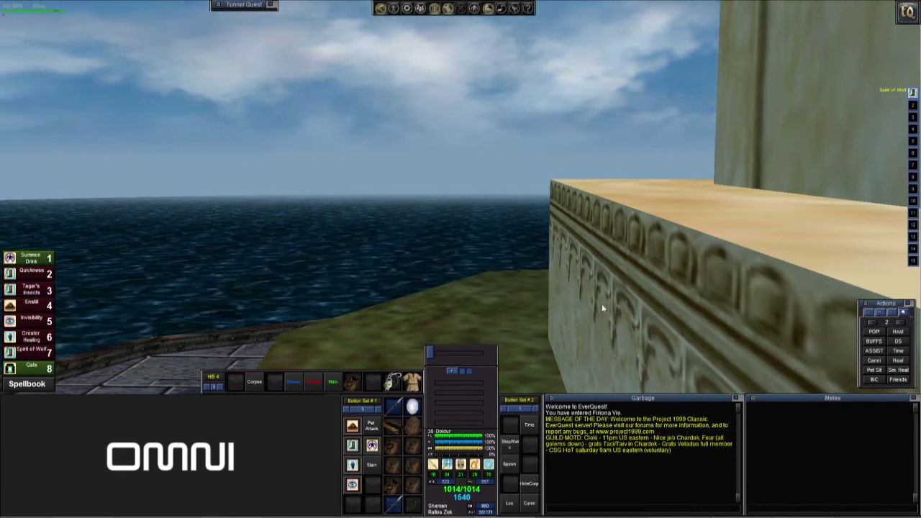
click(899, 324)
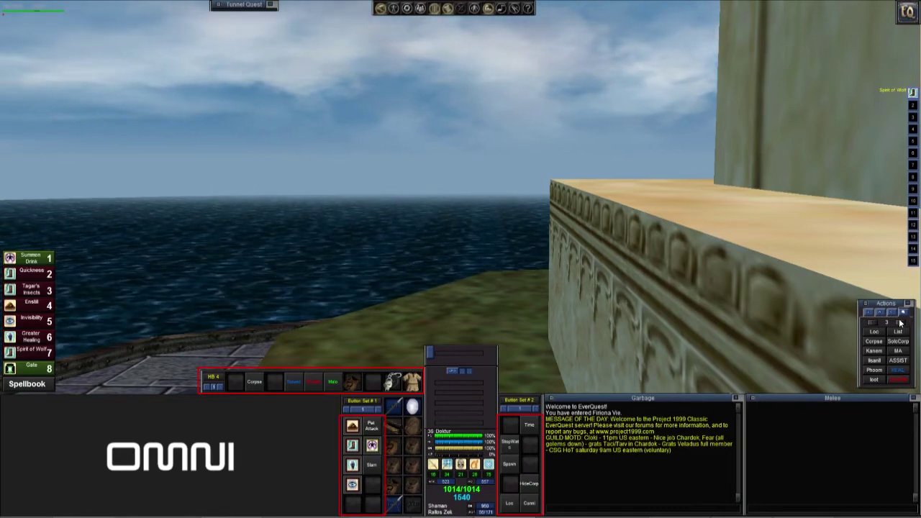
click(869, 318)
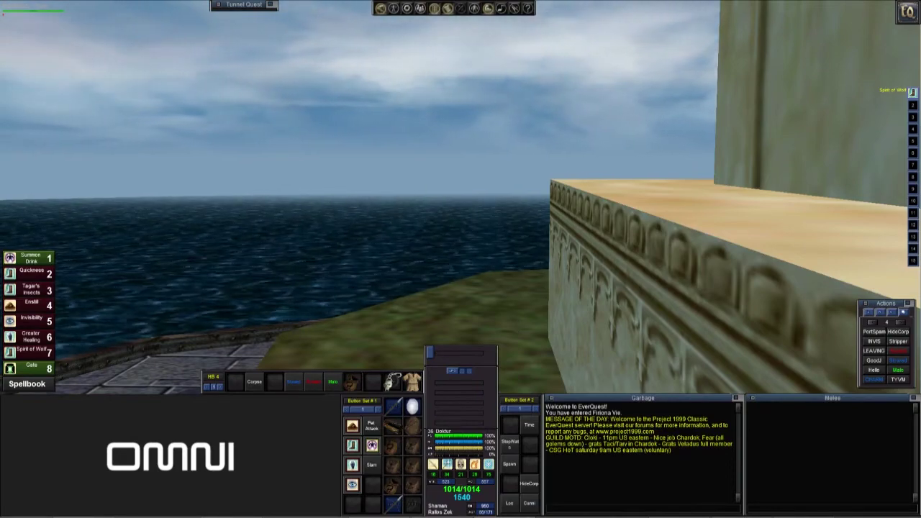
Switch to File Explorer, open the EverQuest folder on Local Disk (C:), and search it for "dokt"
double_click(92, 21)
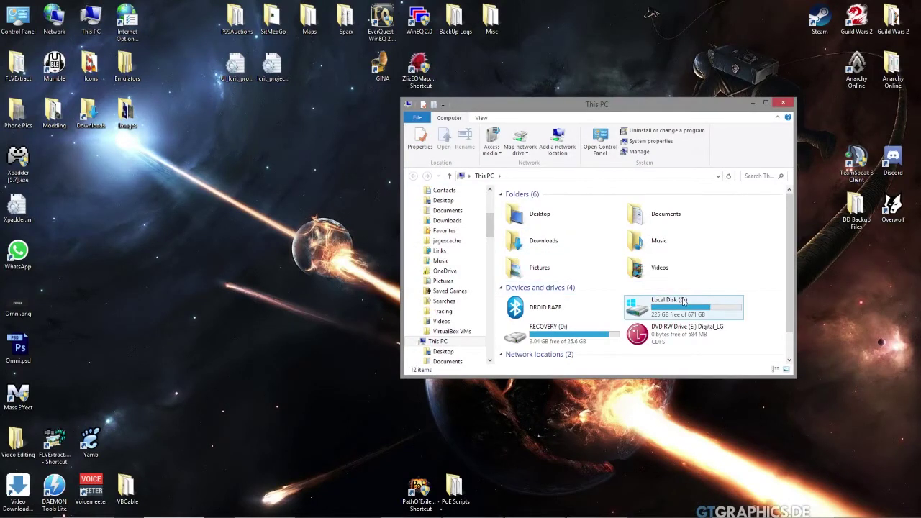
double_click(684, 303)
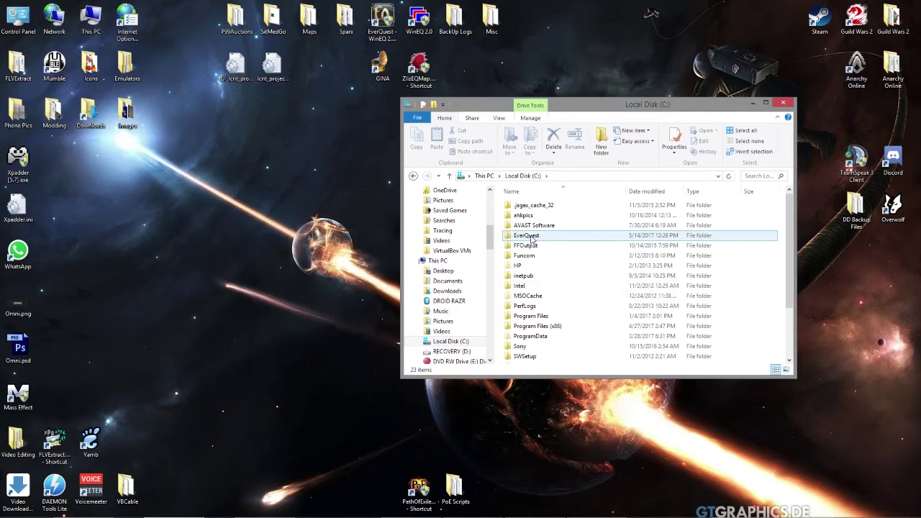
double_click(531, 238)
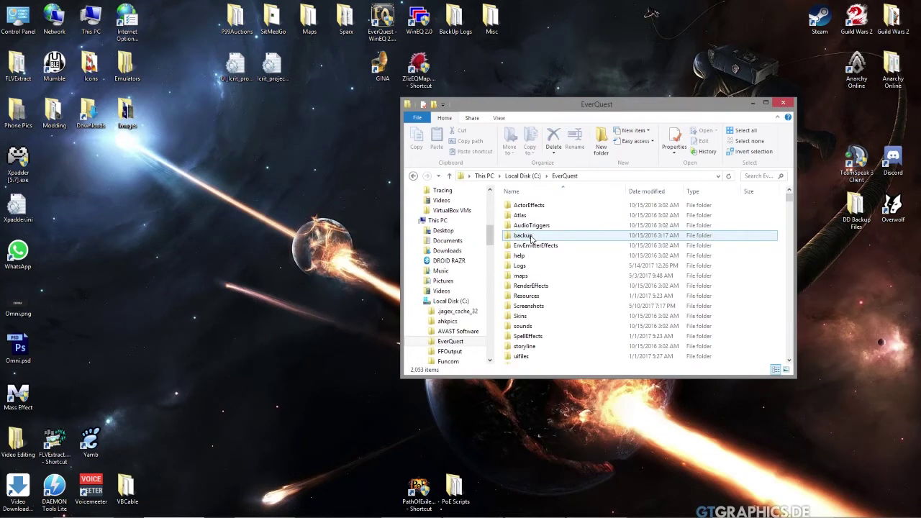
click(752, 176)
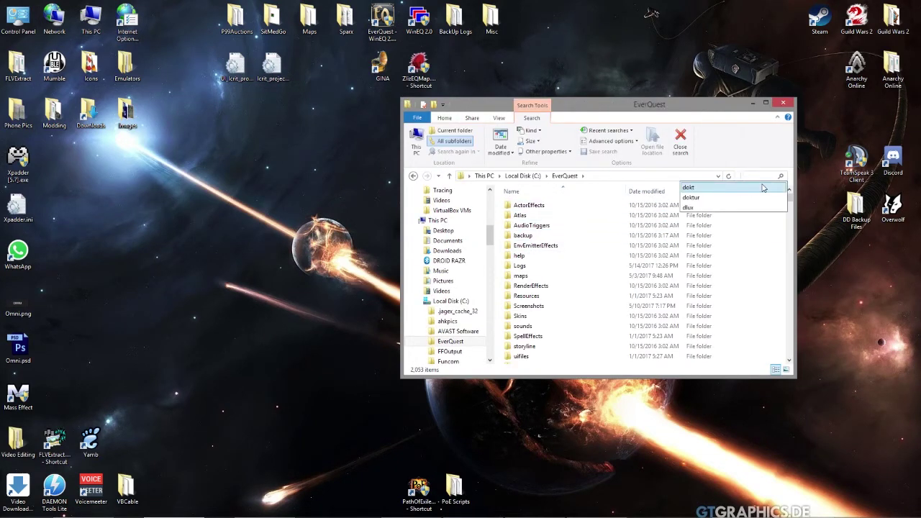
click(763, 187)
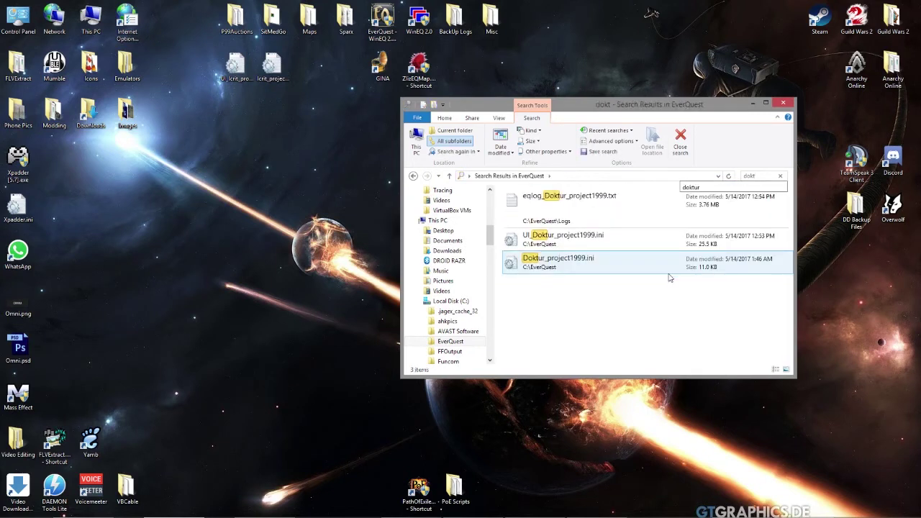
Copy UI_Doktur_project1999.ini and Doktur_project1999.ini from the search results to the desktop
click(628, 248)
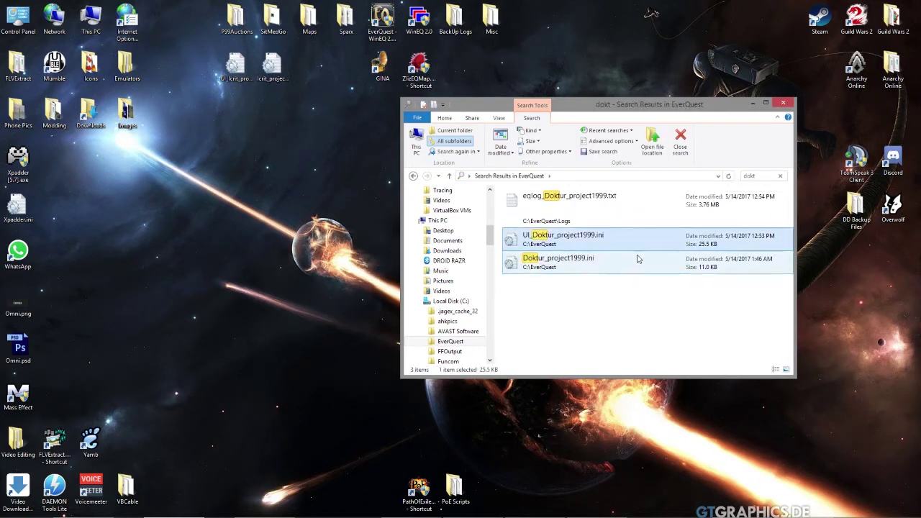
shift+click(637, 265)
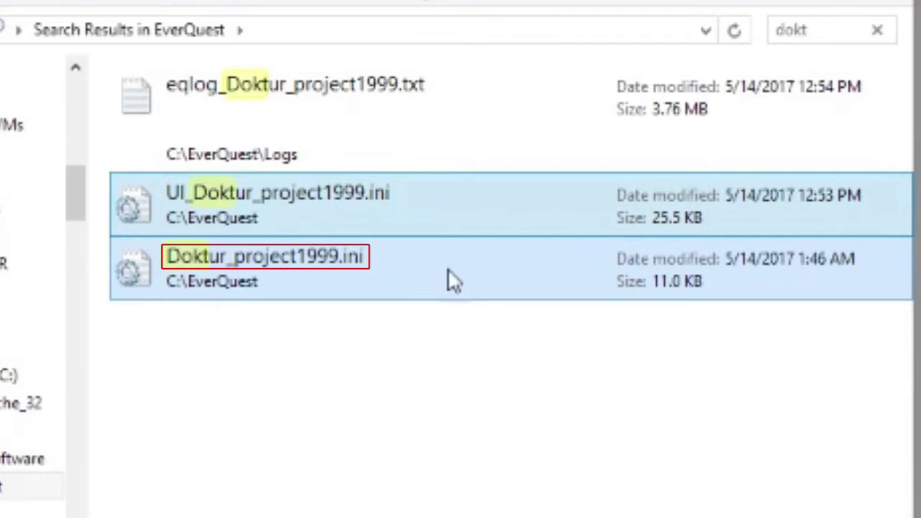
right_click(336, 224)
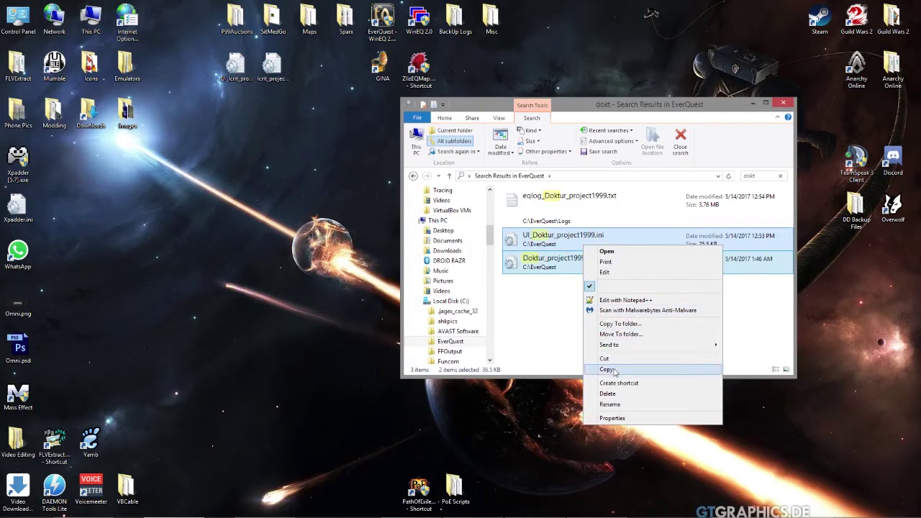
click(607, 369)
right_click(277, 220)
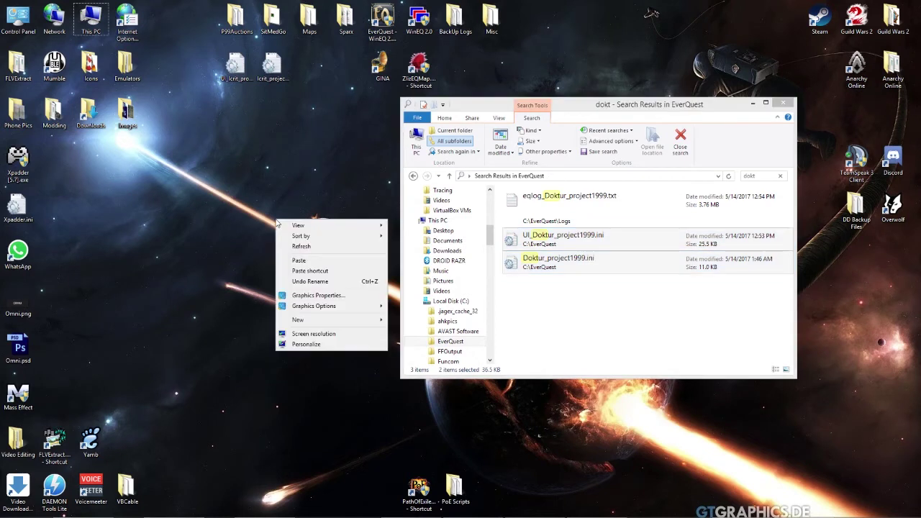
click(322, 262)
Rename the desktop copy of UI_Doktur_project1999.ini as UI_Buydis_project1999.ini
key(F2)
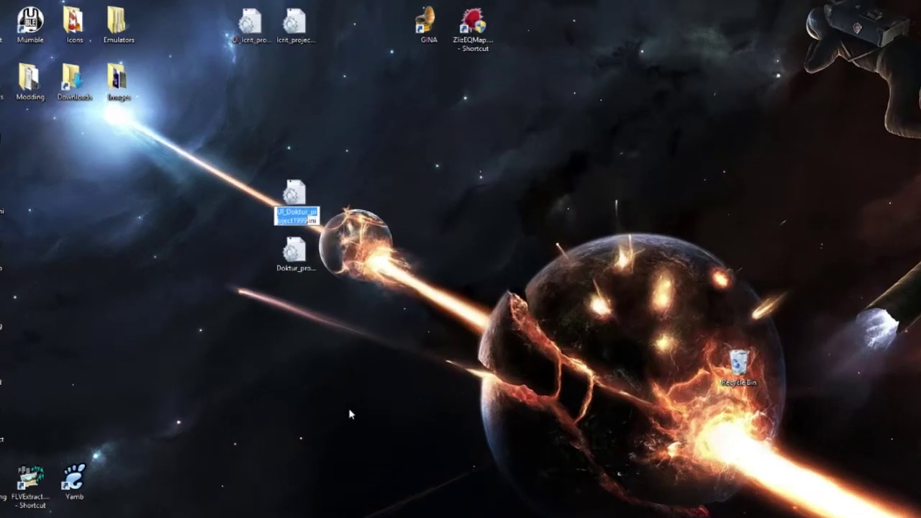
click(309, 212)
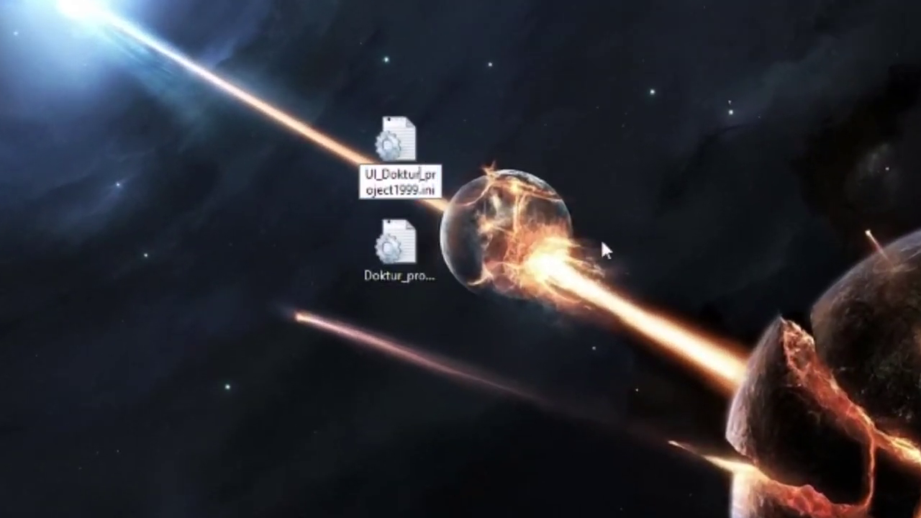
key(BackSpace)
key(BackSpace)
key(BackSpace)
key(BackSpace)
key(BackSpace)
key(BackSpace)
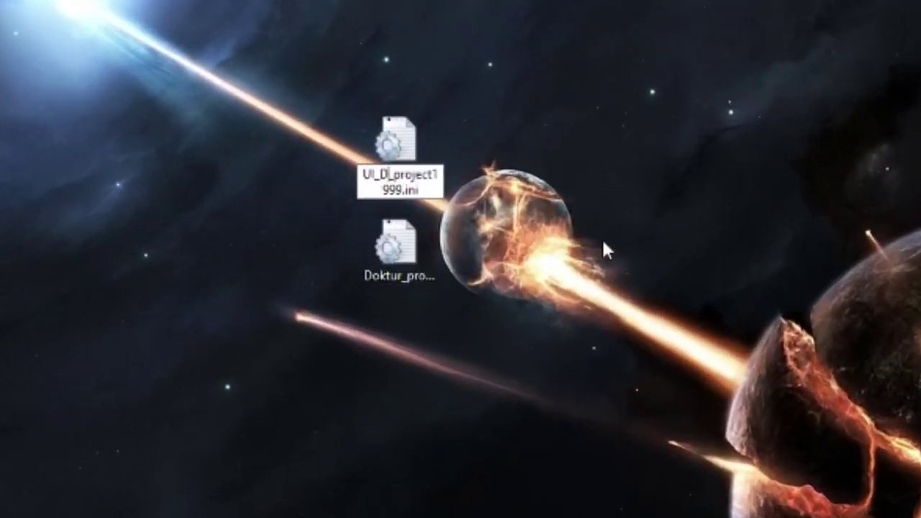
key(BackSpace)
text(Buydis)
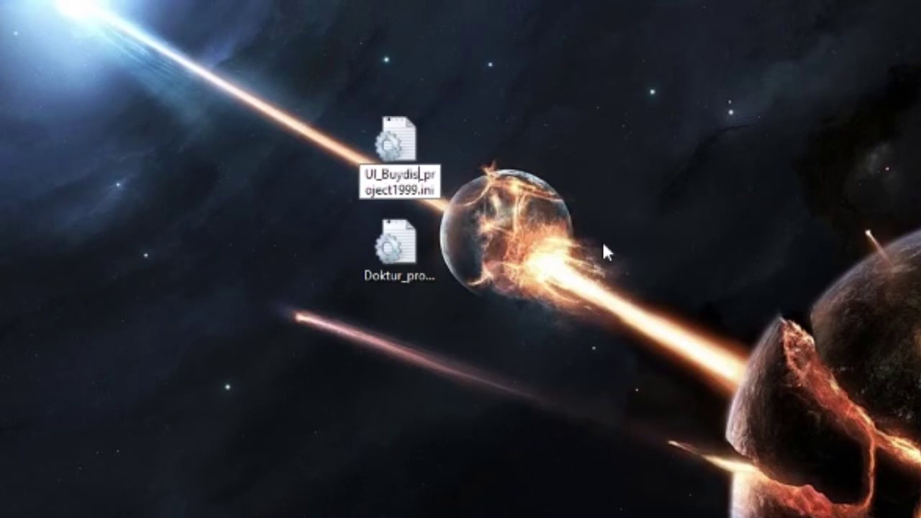
key(Return)
Rename the desktop copy of Doktur_project1999.ini as Buydis_project1999.ini
right_click(396, 243)
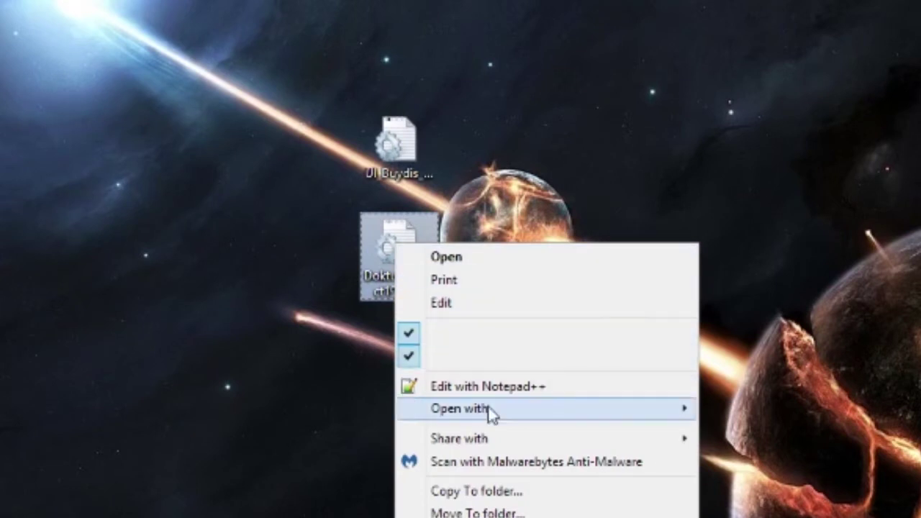
click(461, 517)
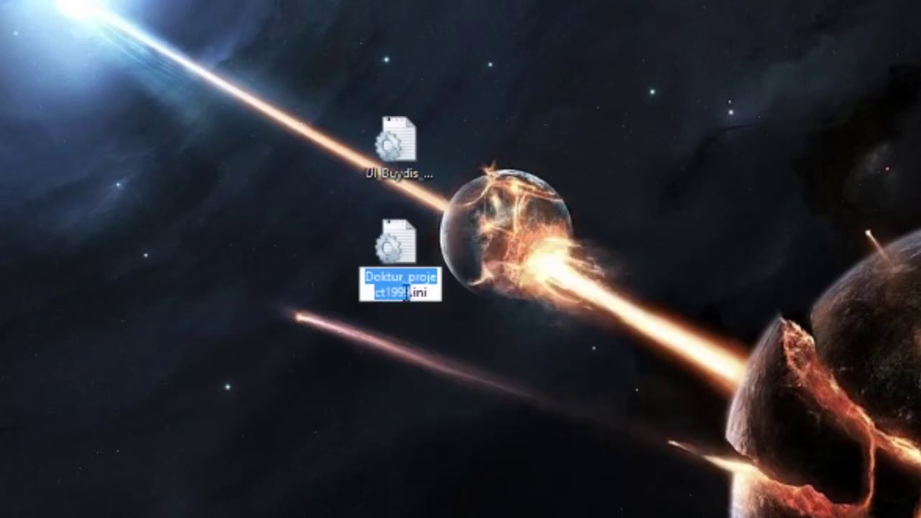
click(405, 277)
key(BackSpace)
key(BackSpace)
key(BackSpace)
key(BackSpace)
key(BackSpace)
key(BackSpace)
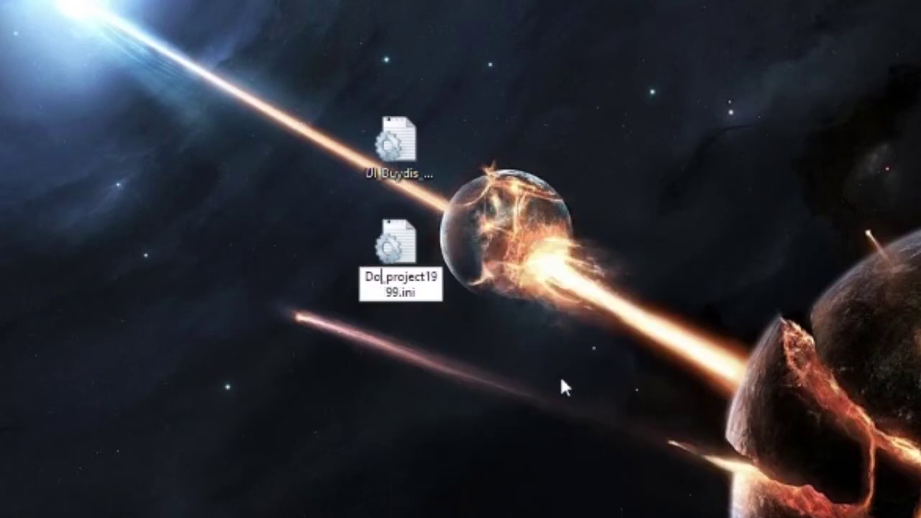
text(Buydis)
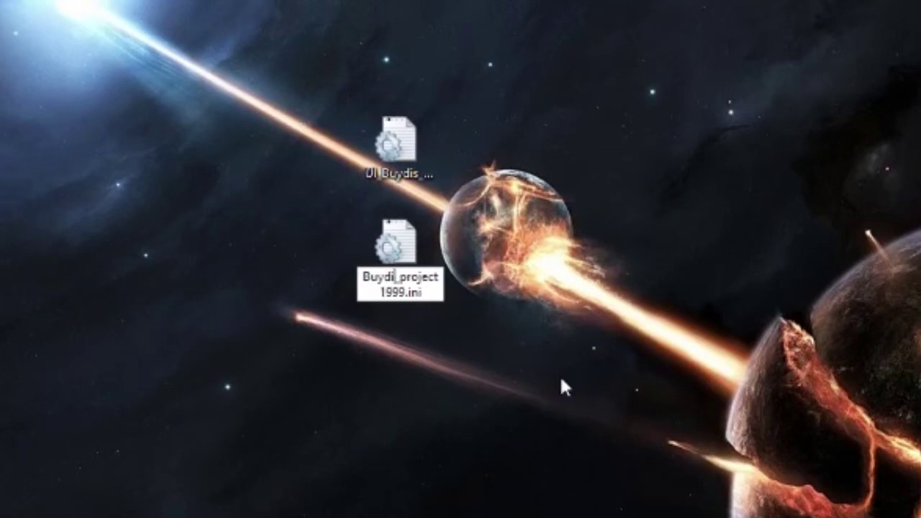
key(Return)
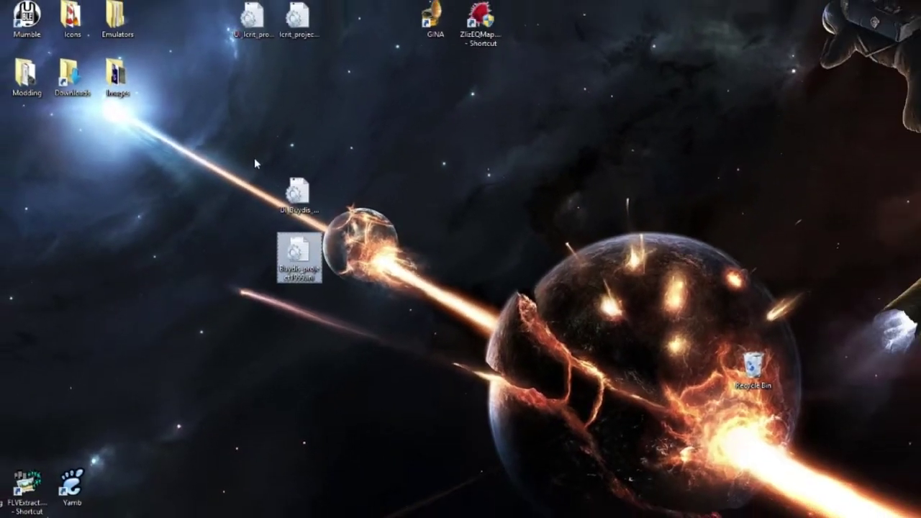
Move both renamed Buydis ini files from the desktop into the EverQuest folder on Local Disk (C:)
drag(255, 159, 336, 255)
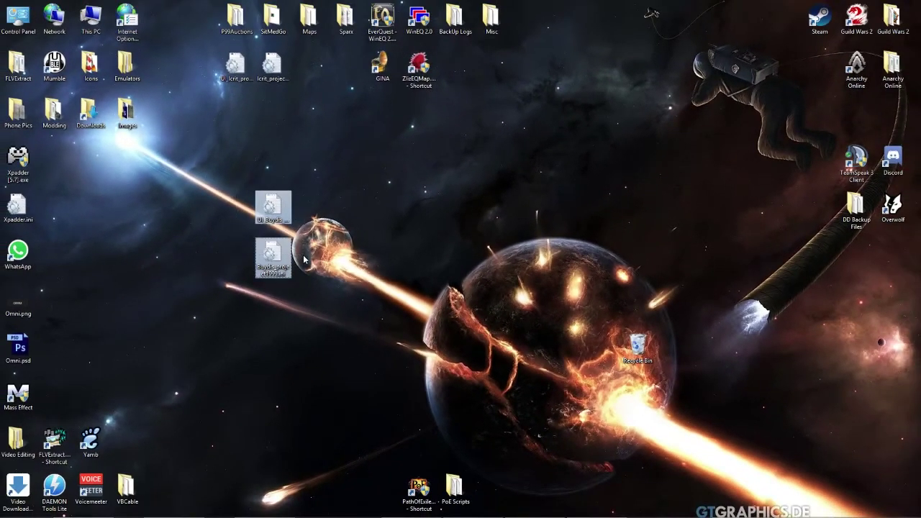
right_click(277, 206)
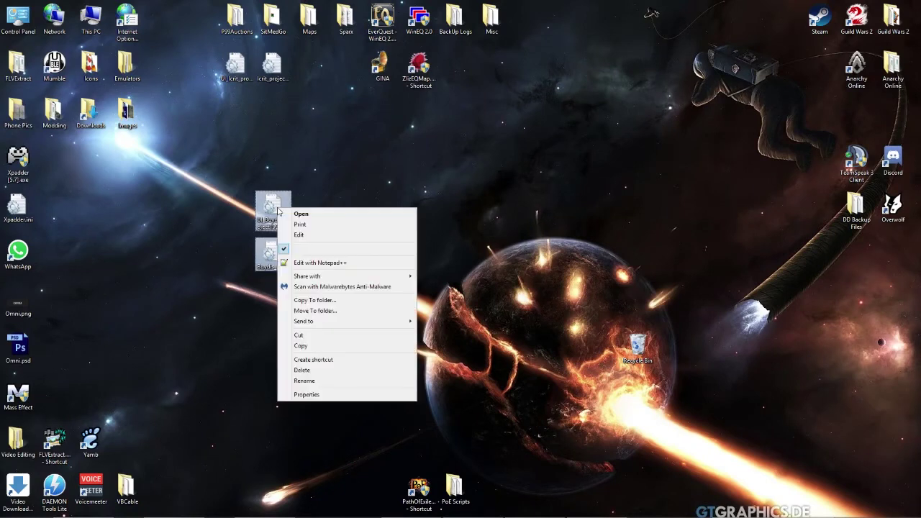
click(335, 349)
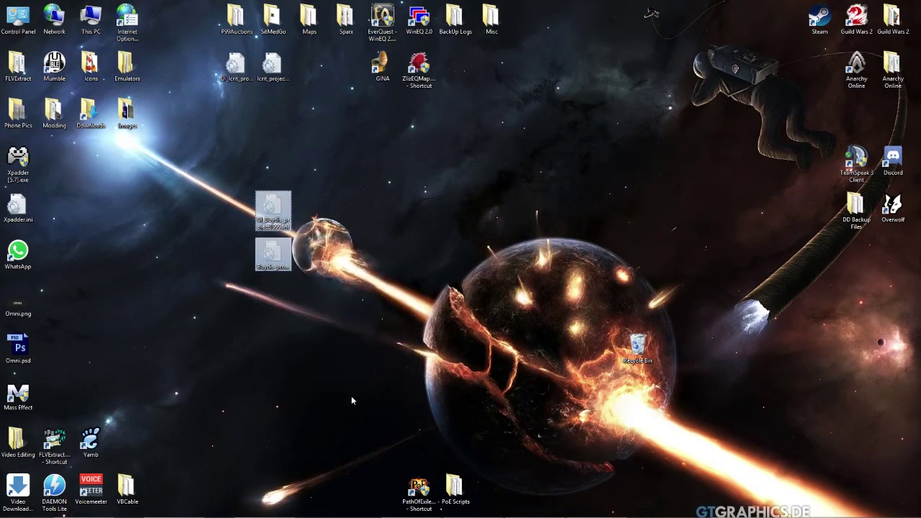
key(alt+Tab)
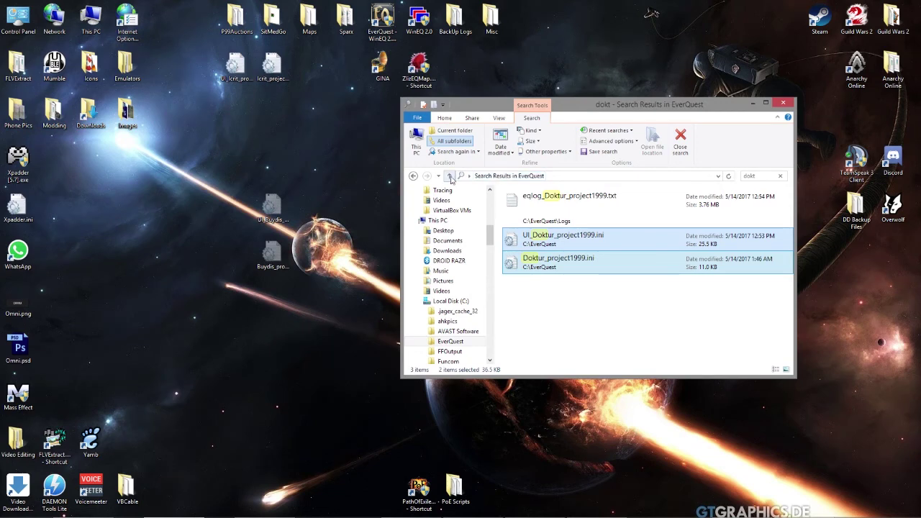
click(415, 177)
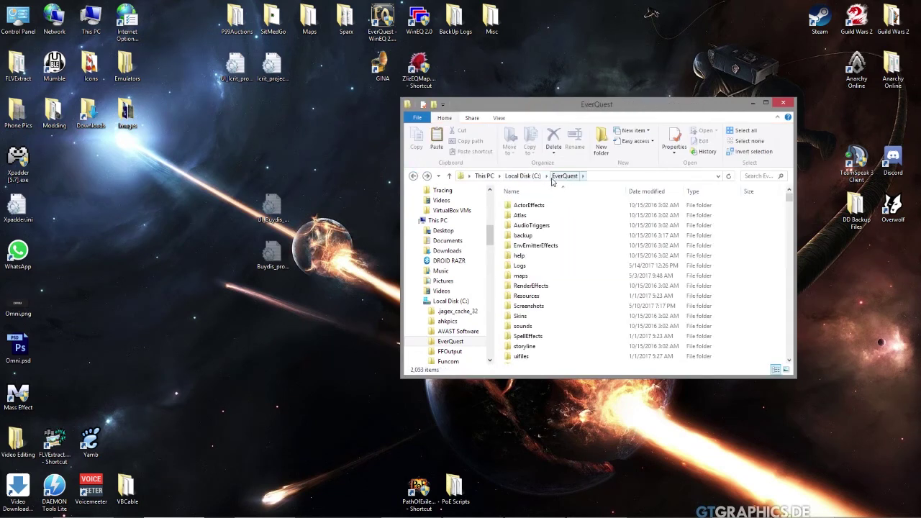
click(522, 176)
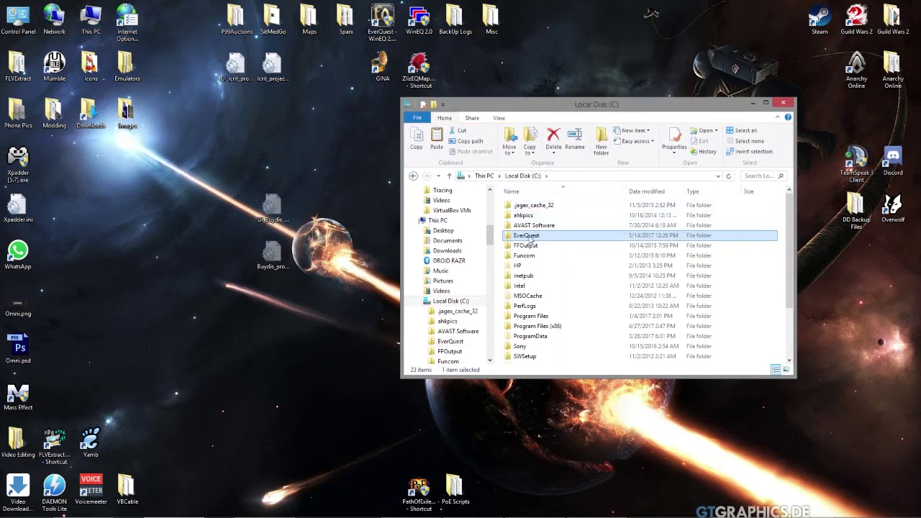
right_click(531, 236)
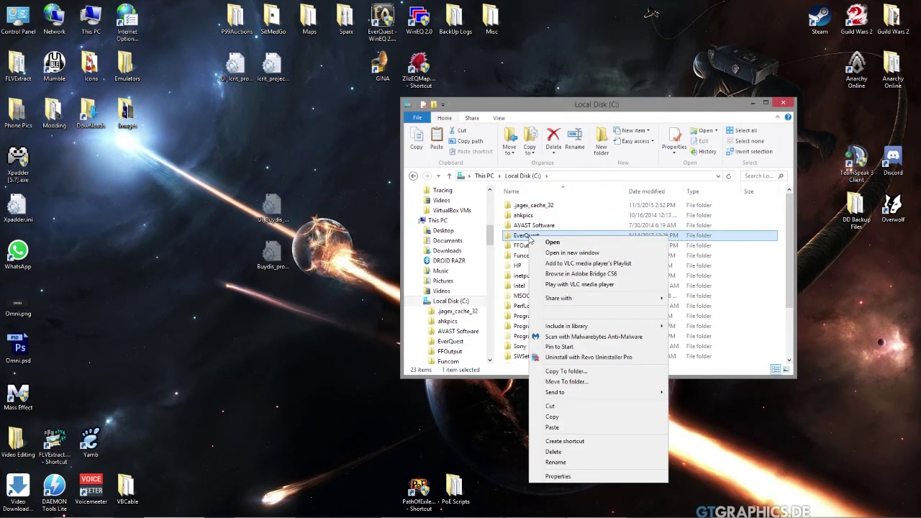
click(567, 428)
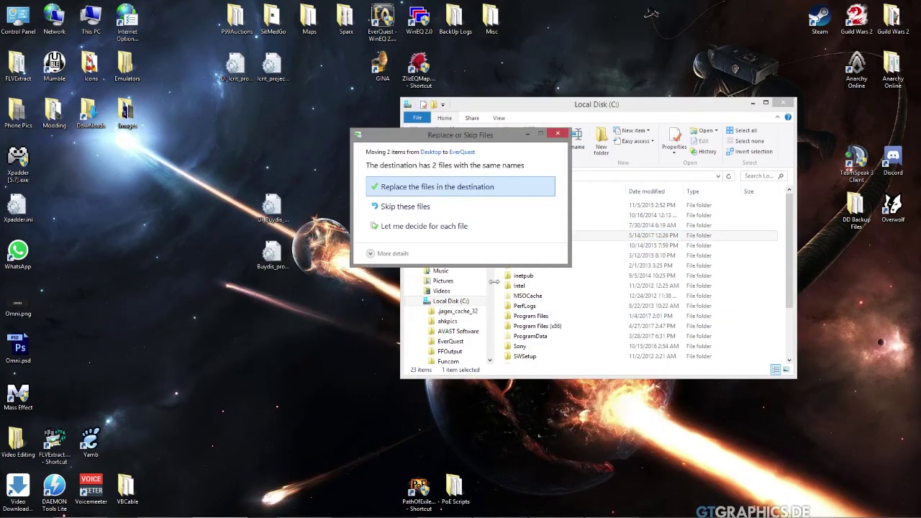